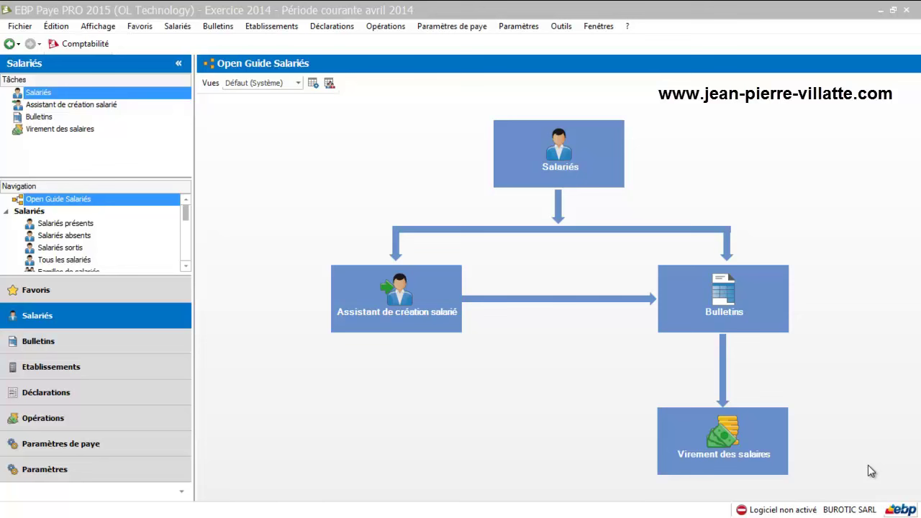
Step: Open the file of the present employee hired on 01/04/2014 and choose CADRE as the pay profile
click(591, 151)
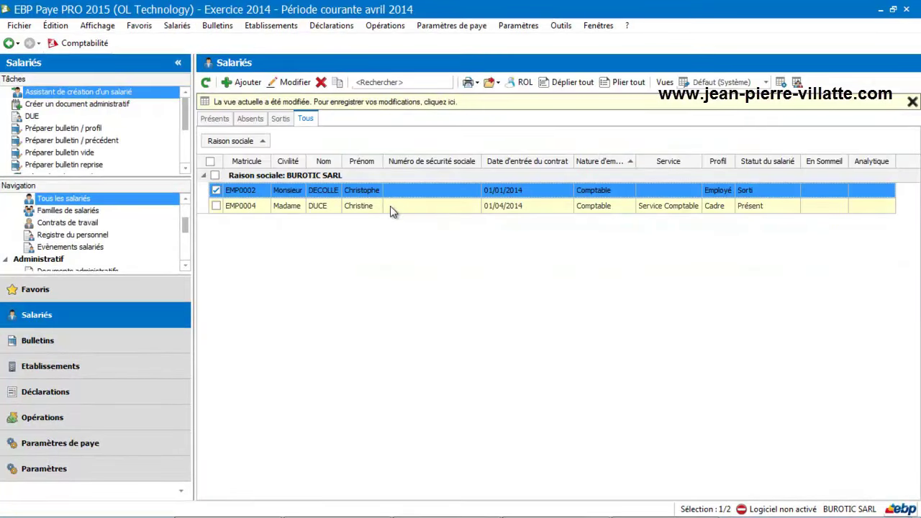
double_click(390, 206)
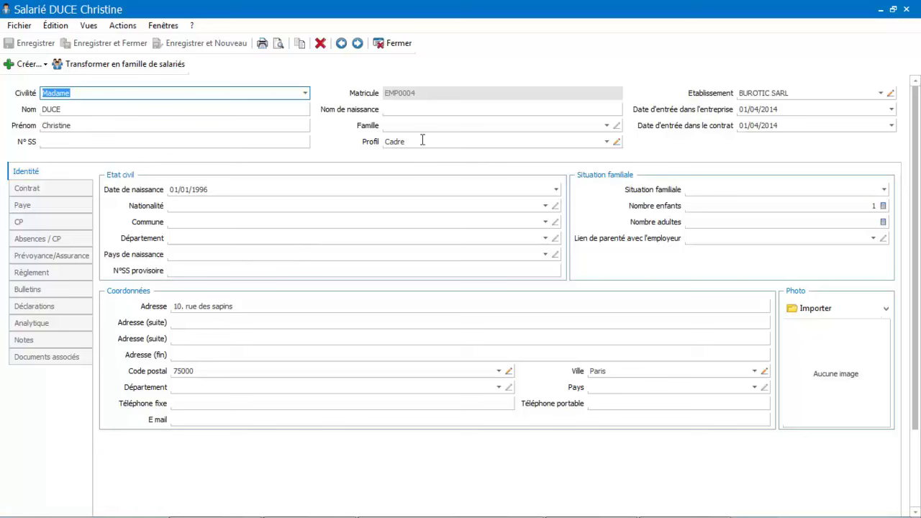
click(607, 143)
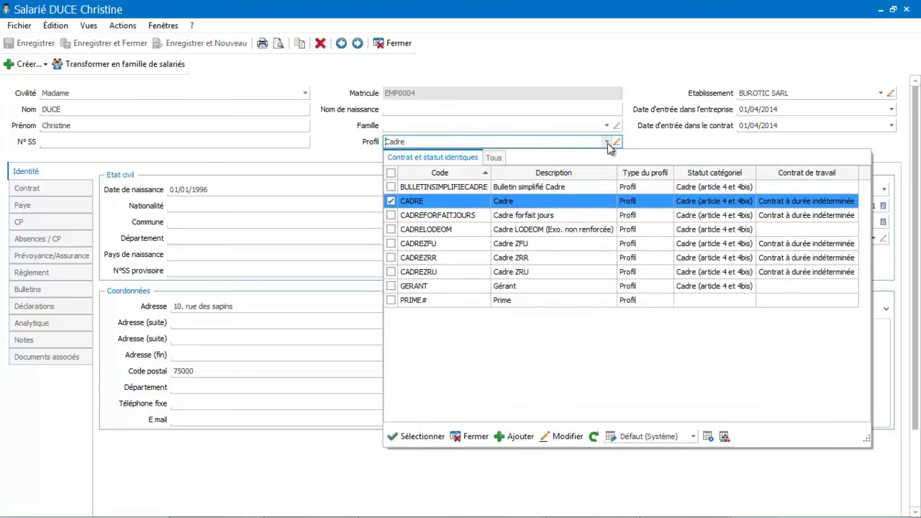
click(390, 201)
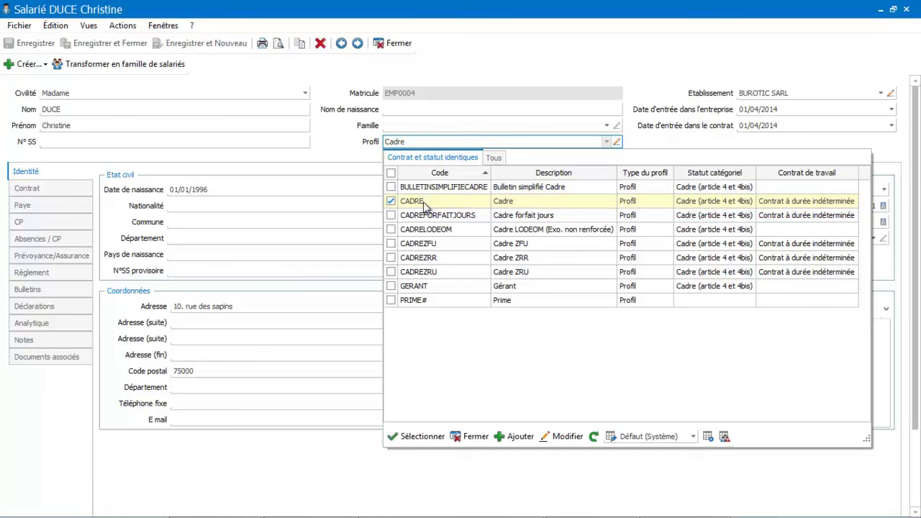
click(425, 204)
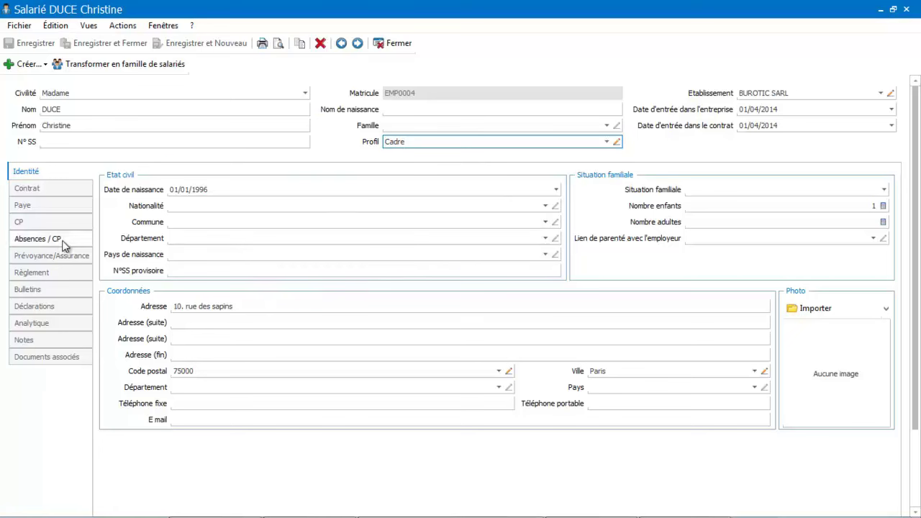
Step: Set the contract's Status catégoriel IRC to Cadre (article 4 et 4bis)
click(40, 187)
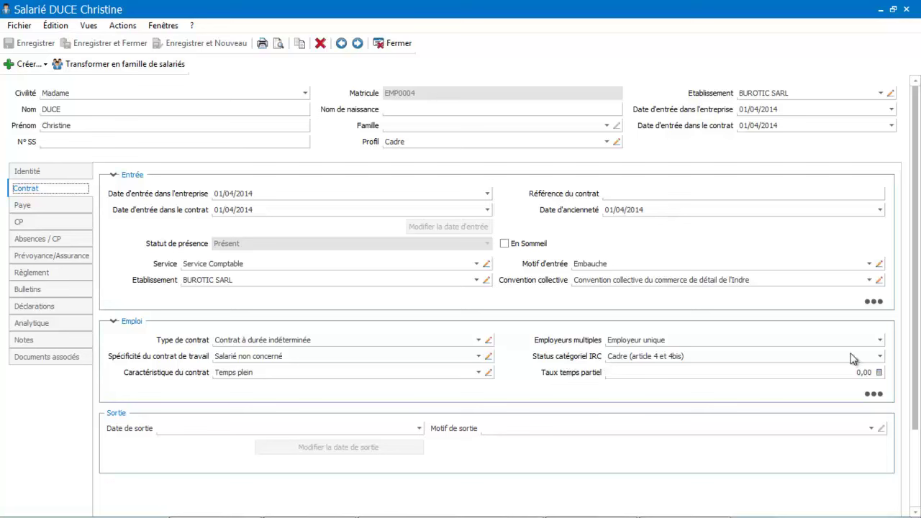
scroll(880, 356, down, 3)
click(881, 358)
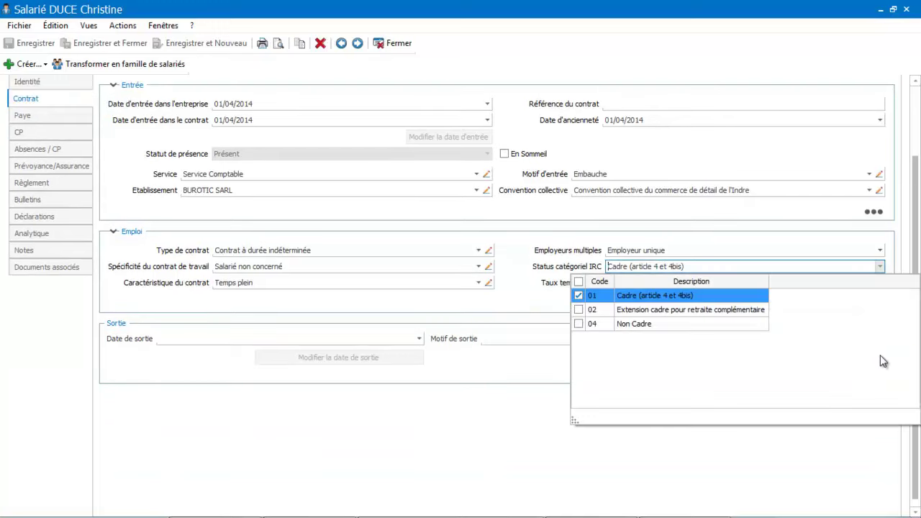
click(647, 296)
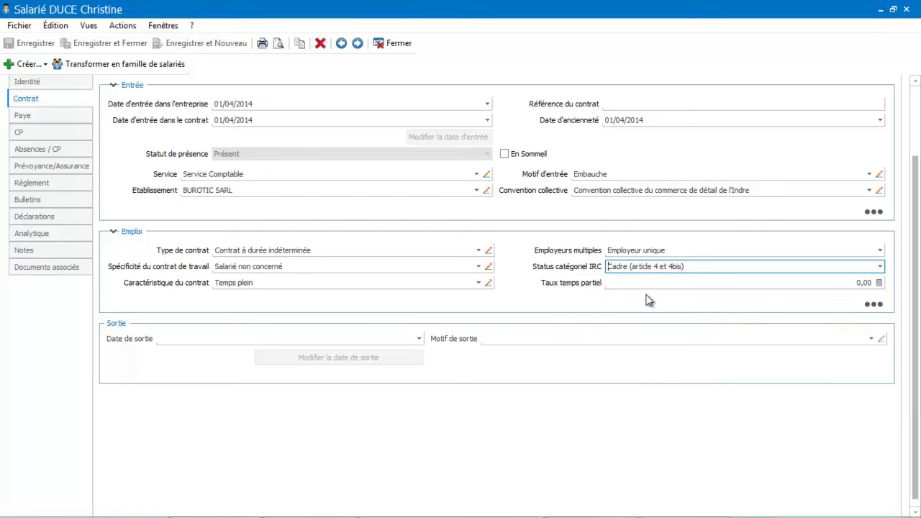
Step: Show the additional Emploi fields and set Statut catégoriel CCN to code 03, Cadre dirigeant
click(874, 305)
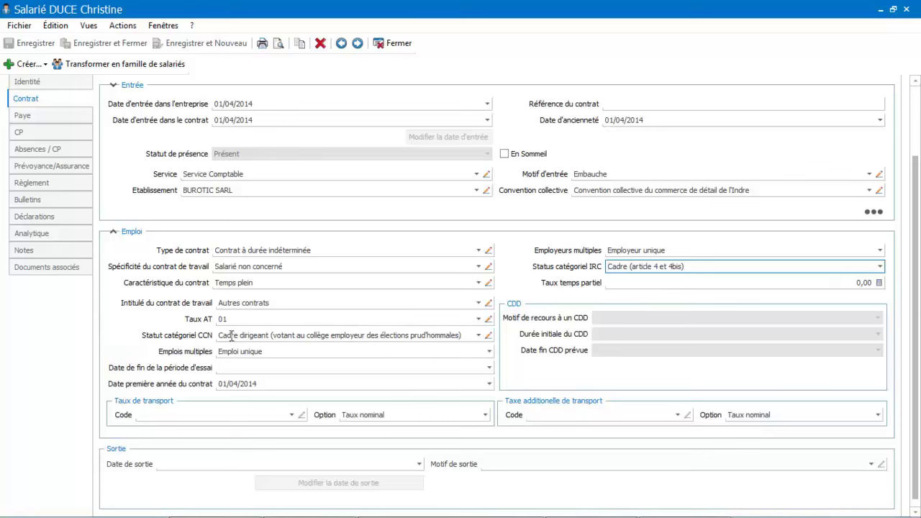
click(479, 336)
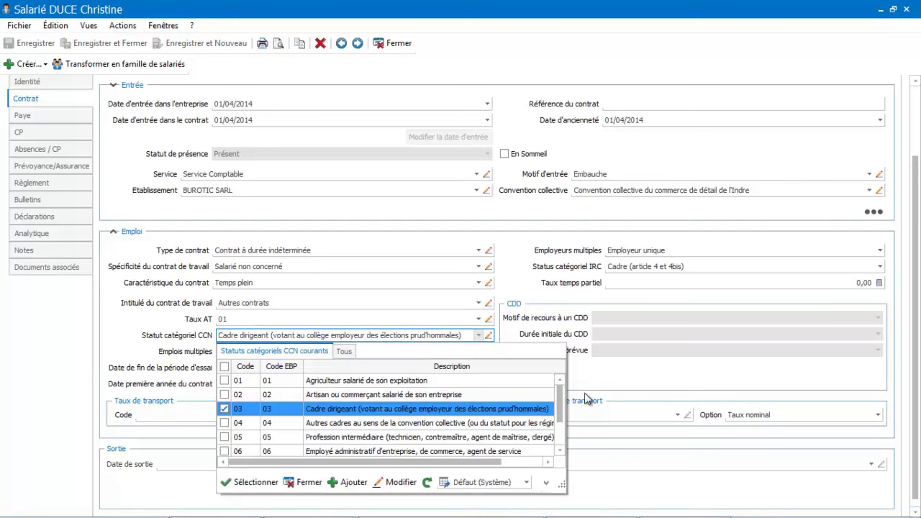
mouse_move(565, 401)
mouse_down()
mouse_move(563, 431)
mouse_move(560, 403)
mouse_up()
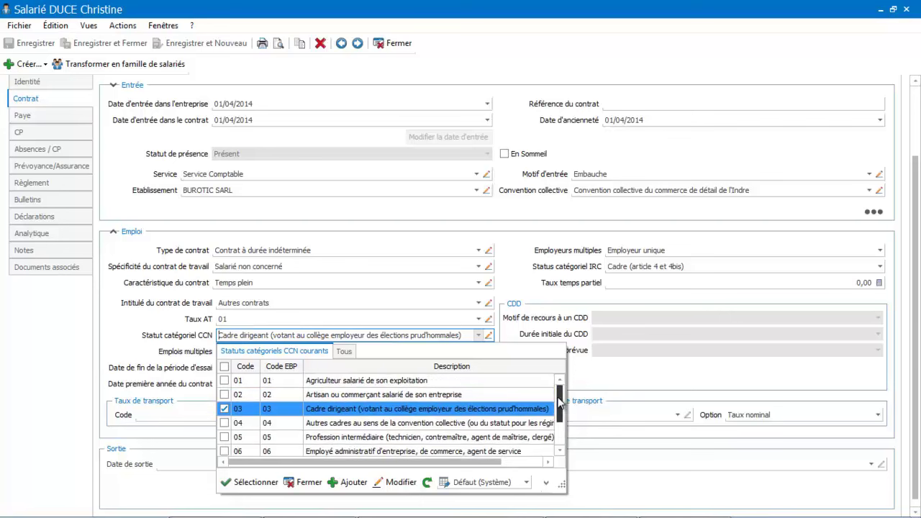
click(367, 416)
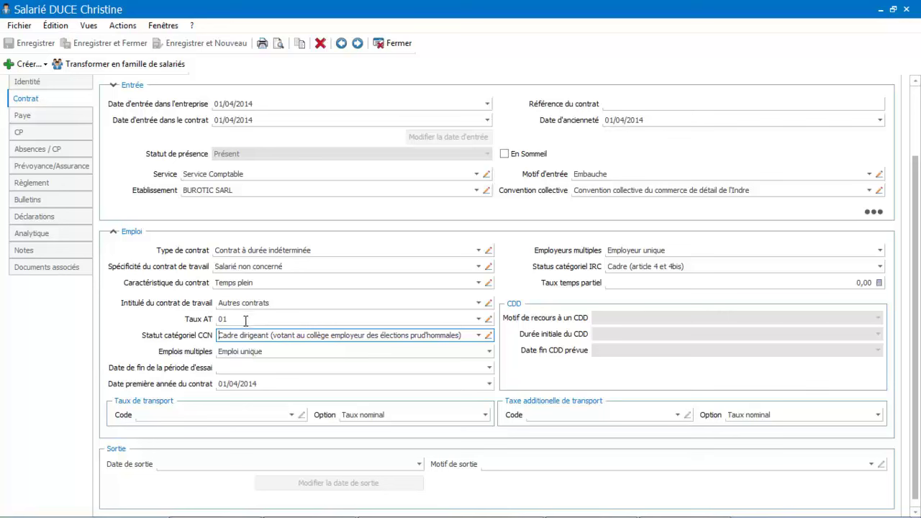
Step: Review the contract's additional Entrée details and the employee's salary and paid-leave settings
click(125, 233)
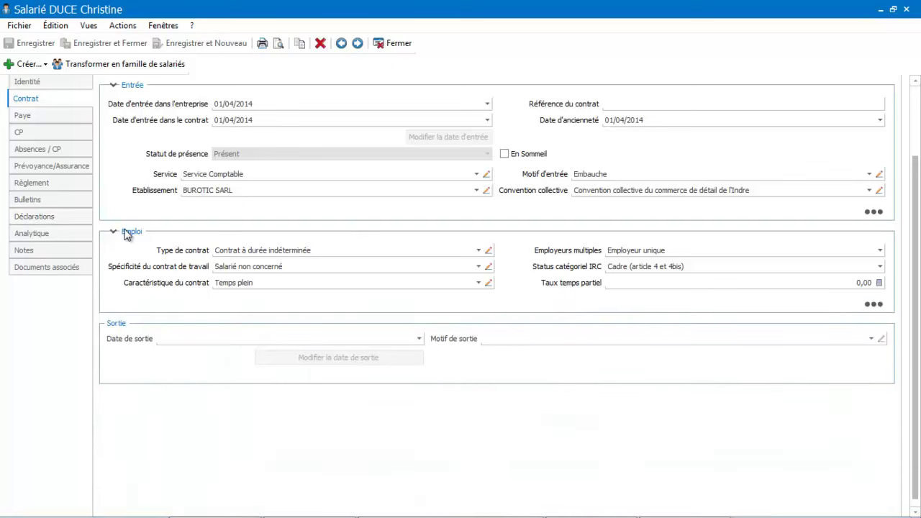
click(874, 212)
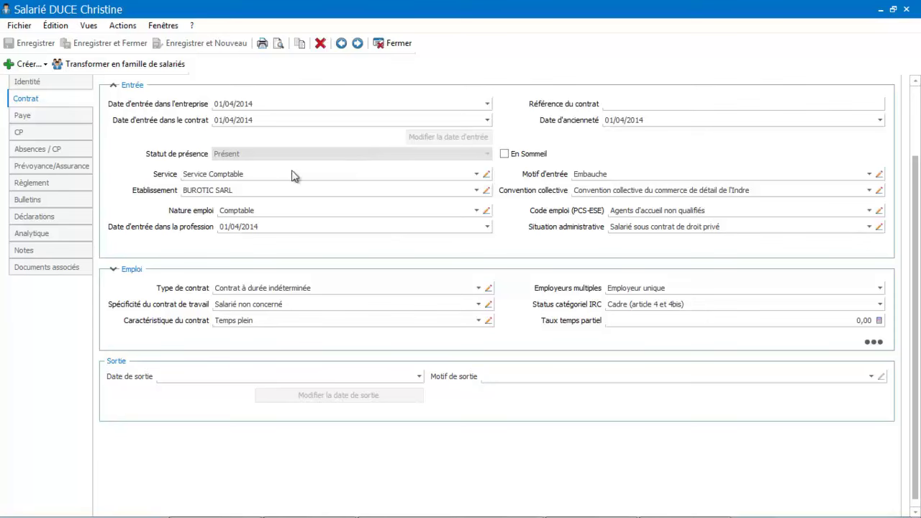
click(35, 119)
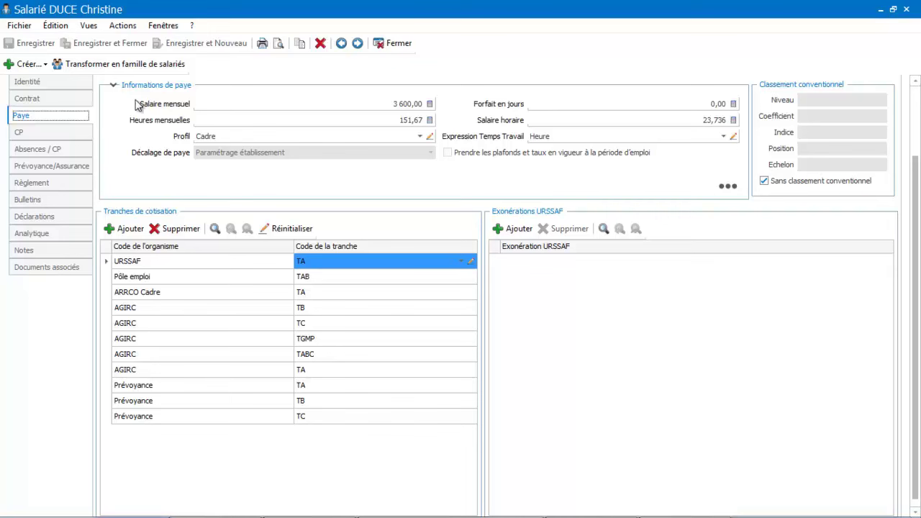
click(43, 132)
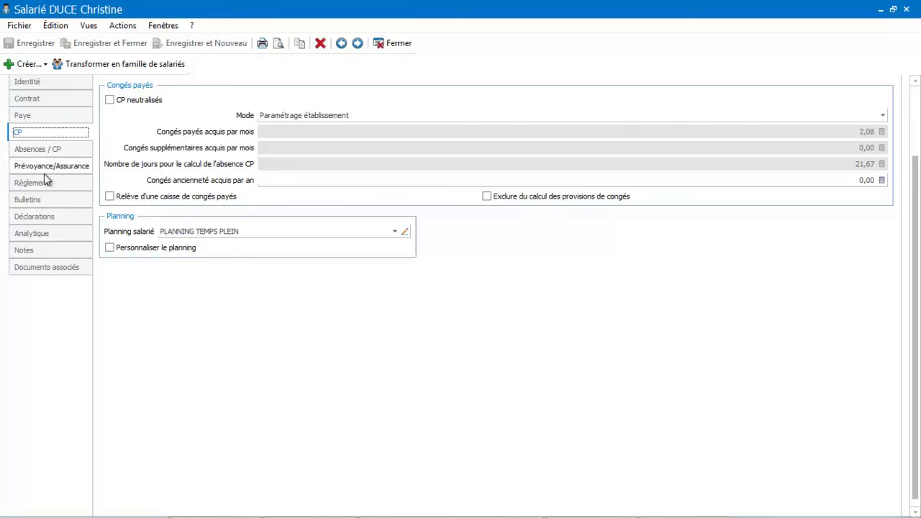
Step: Examine the employee's Informations Pôle Emploi and Elections prud'homales declaration settings, and close the employee file
click(37, 217)
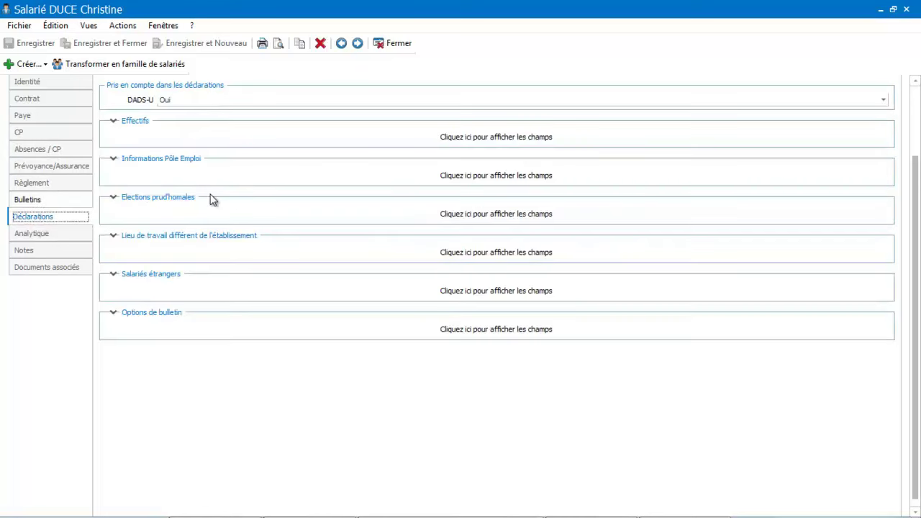
click(475, 180)
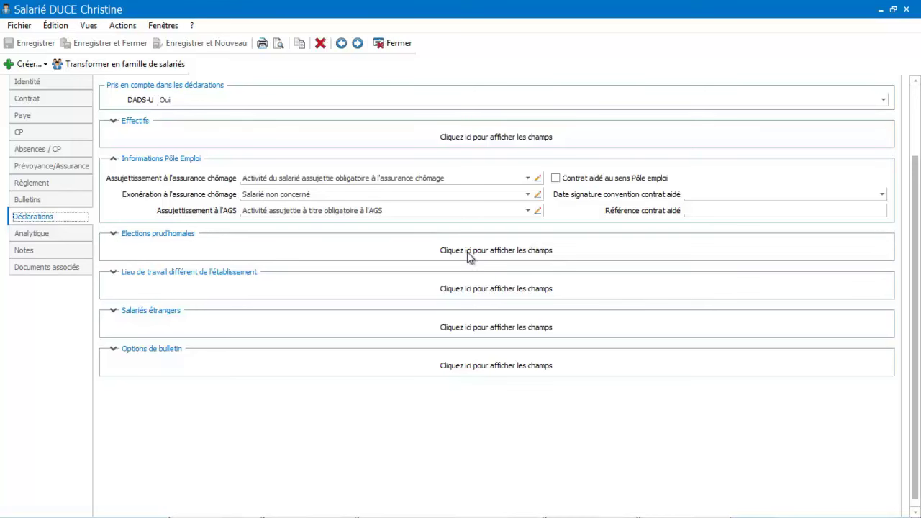
click(496, 253)
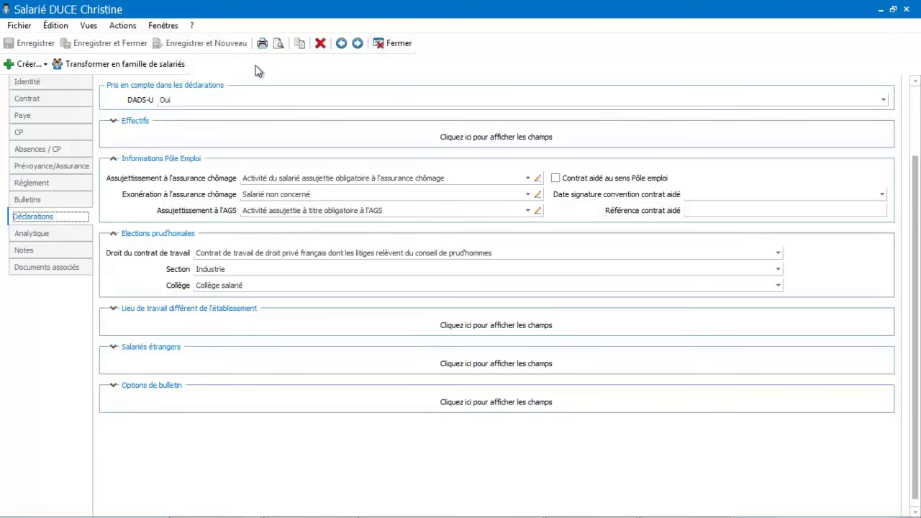
click(400, 45)
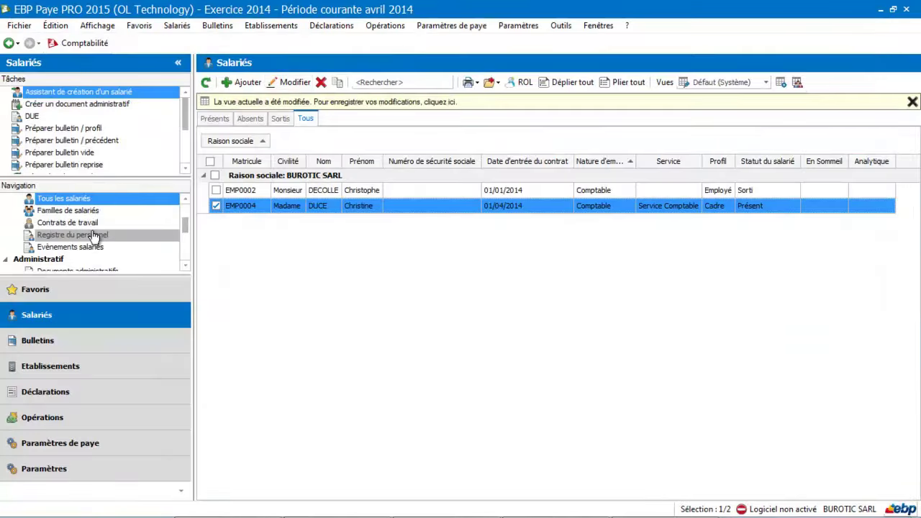
Step: Search the pay slip profile list for "cadre" and open the CADRE profile
click(52, 344)
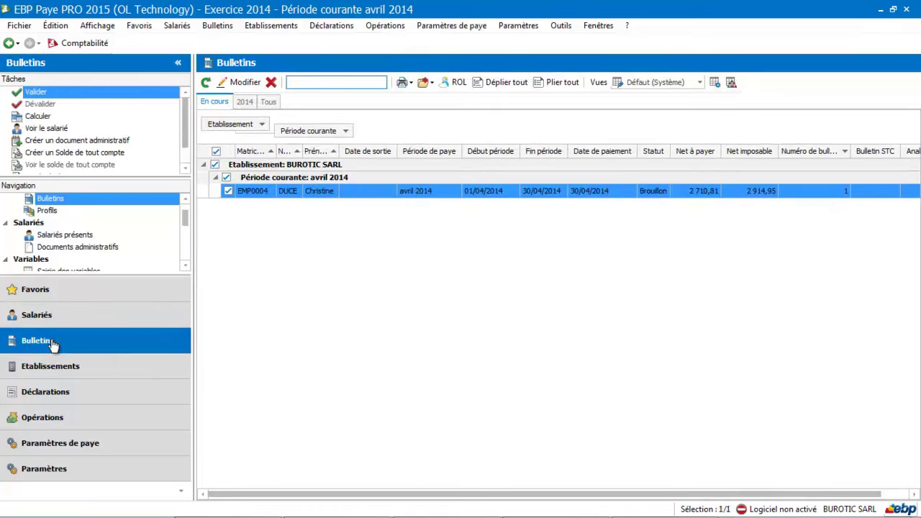
click(47, 211)
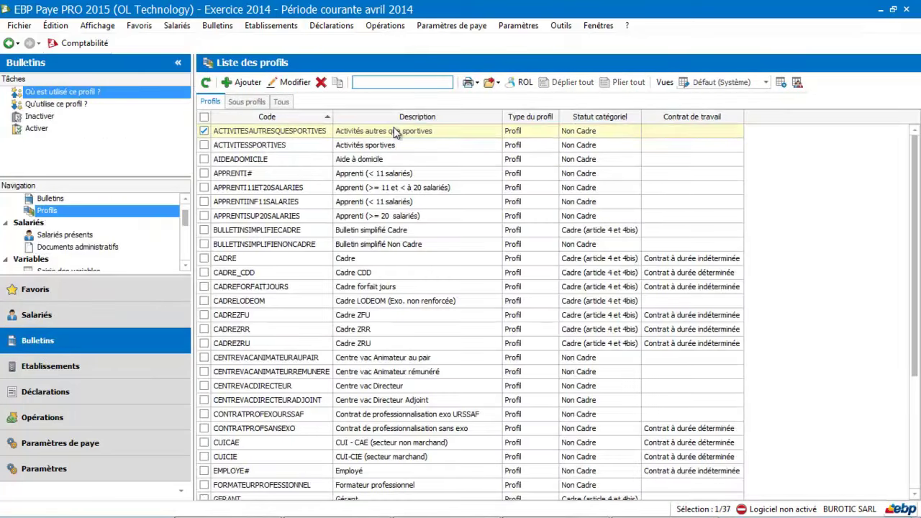
click(387, 83)
text(c)
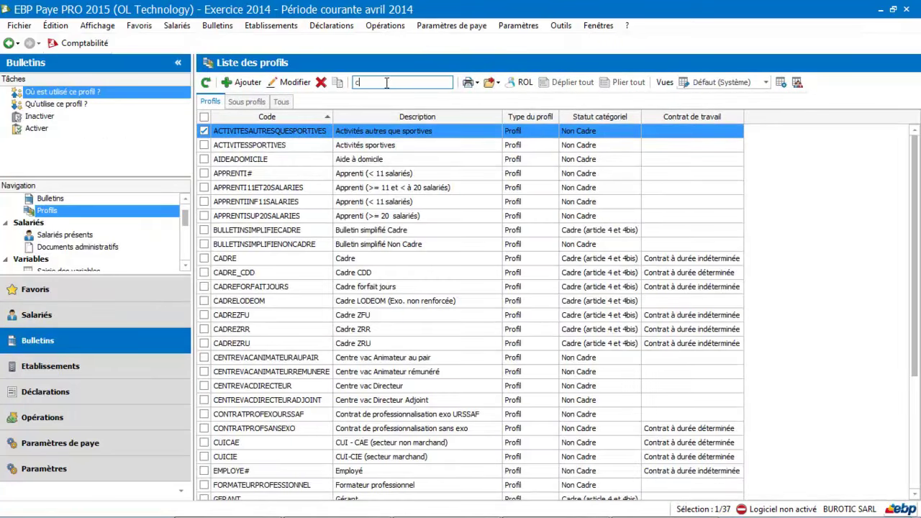
text(adre)
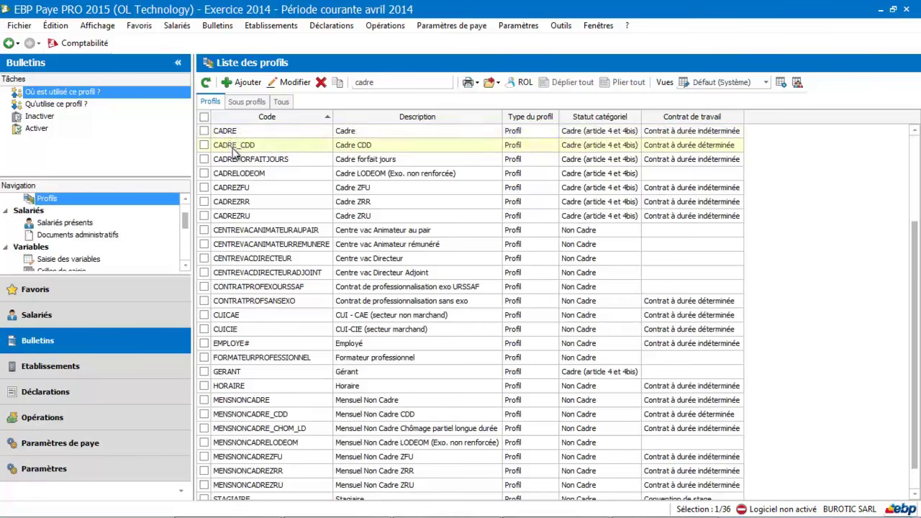
click(239, 131)
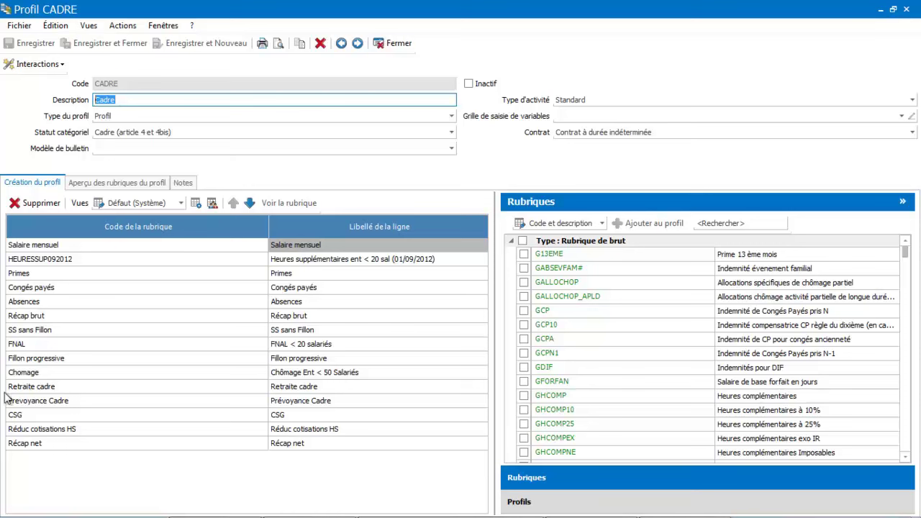
Step: Examine the overview of pay items in the CADRE profile down to the retirement and CSG contributions, and close the profile
click(129, 184)
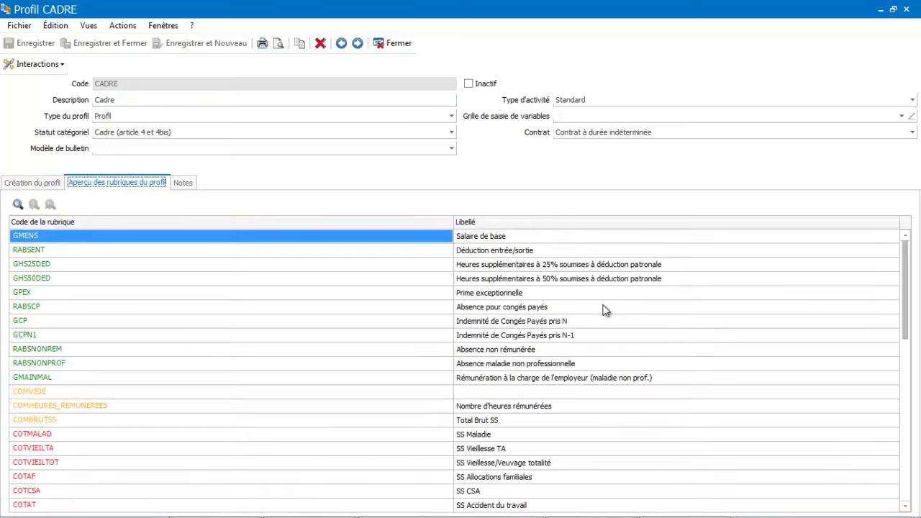
drag(911, 273, 914, 382)
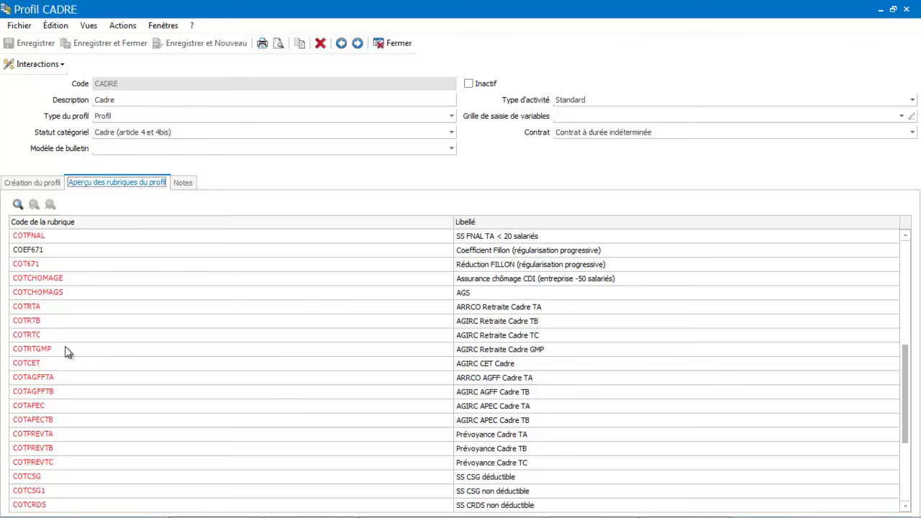
click(400, 45)
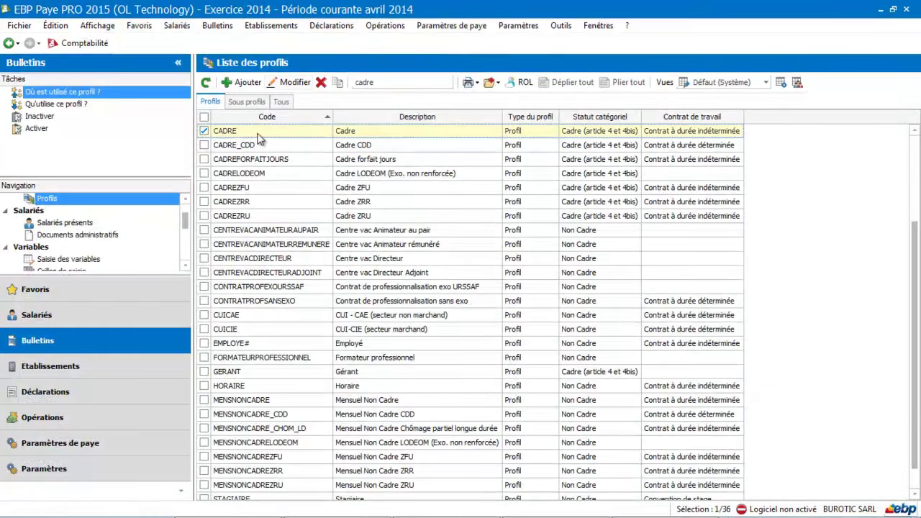
Step: Reopen the file of the employee with the Cadre profile and create a pay slip based on the profile
click(98, 319)
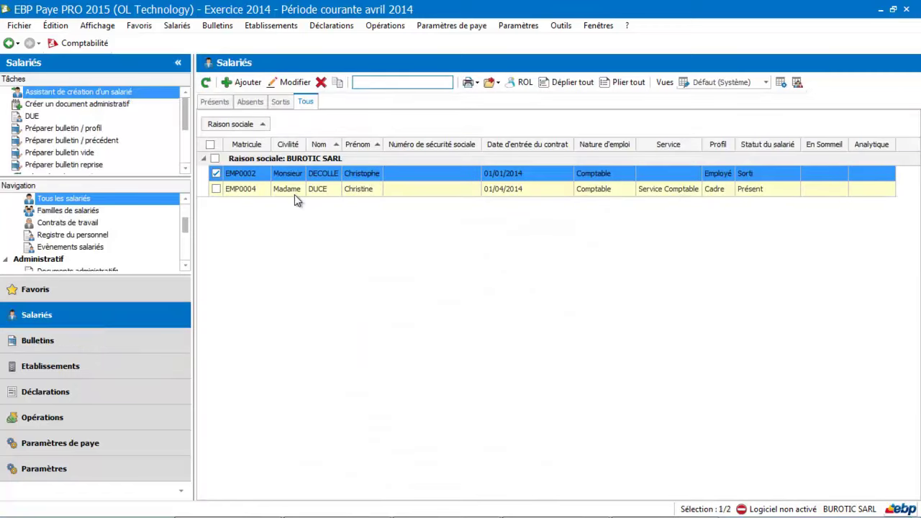
click(294, 194)
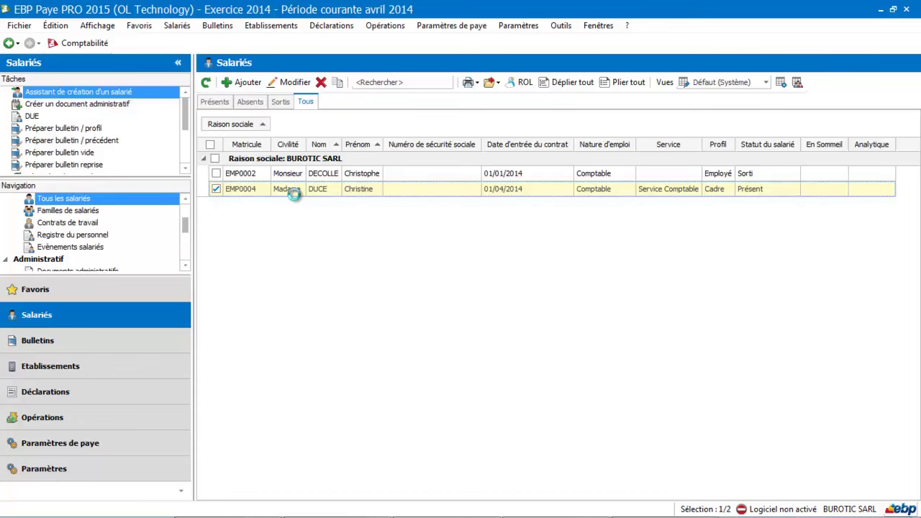
double_click(295, 195)
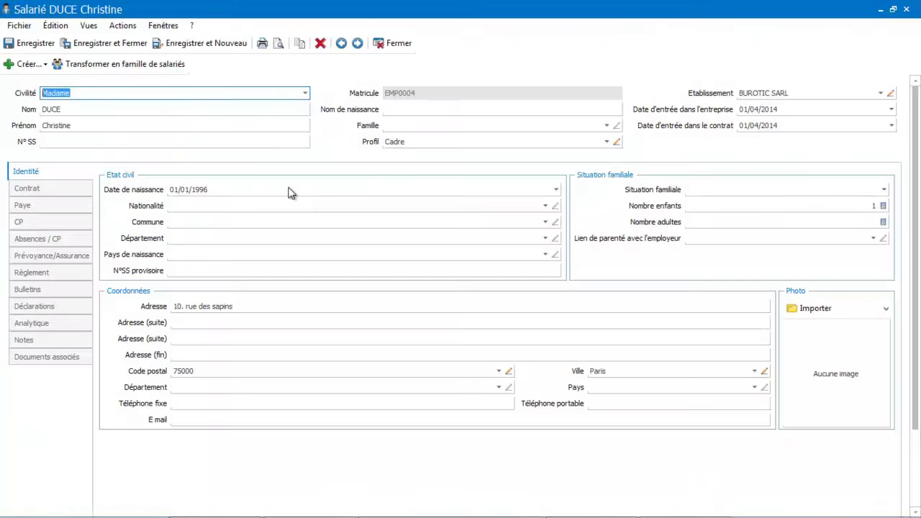
click(27, 67)
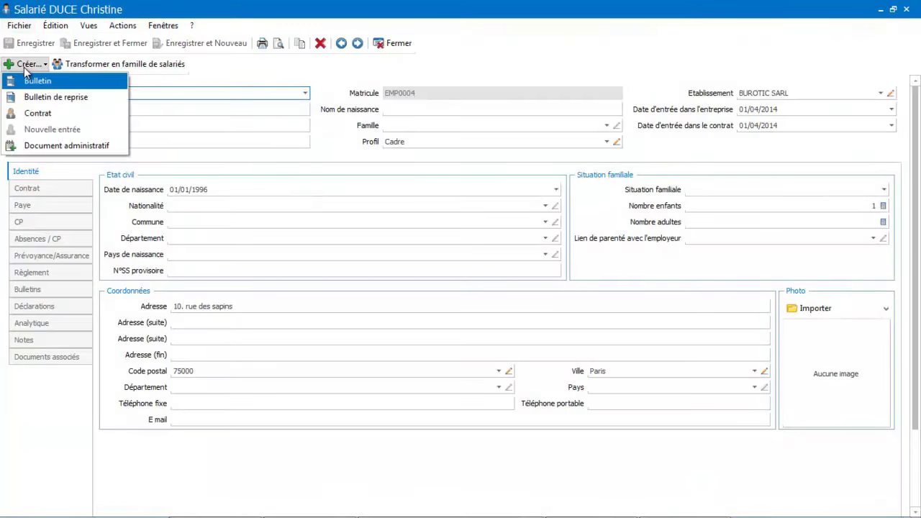
click(25, 82)
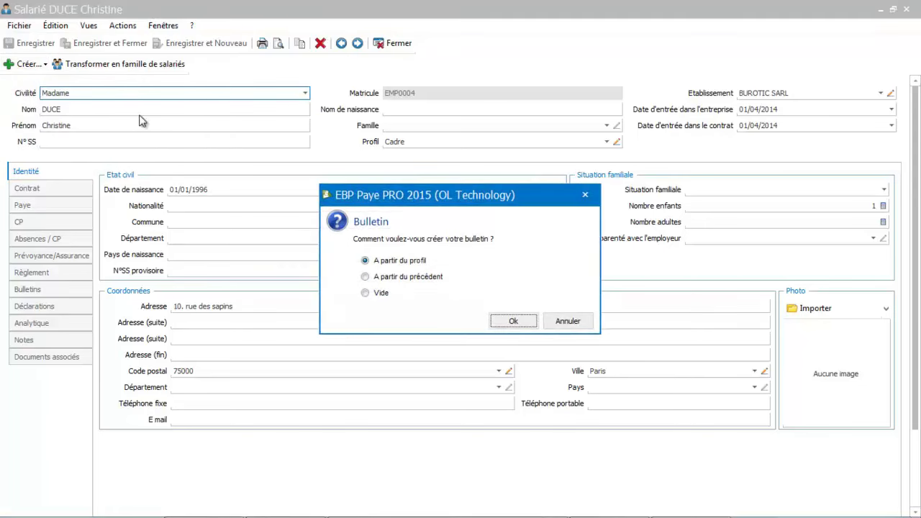
click(509, 322)
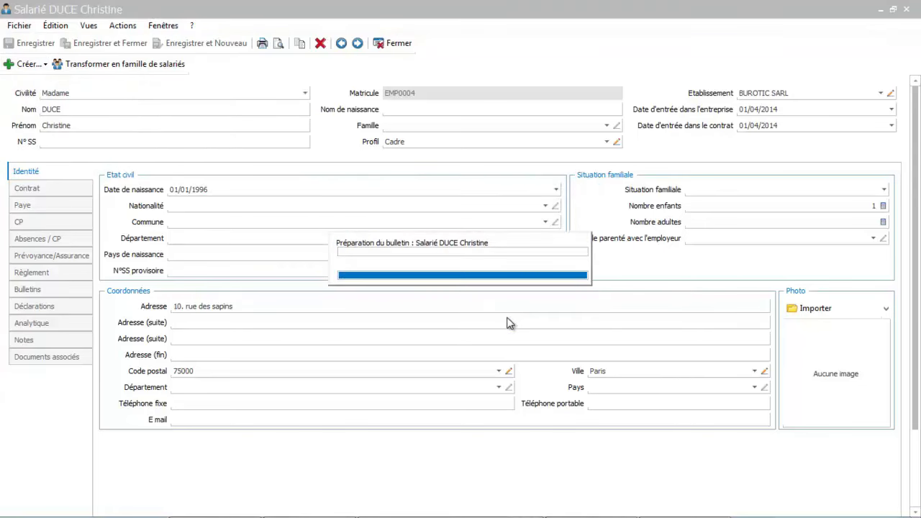
Step: Open the avril 2014 pay slip from the employee's list of pay slips
click(36, 295)
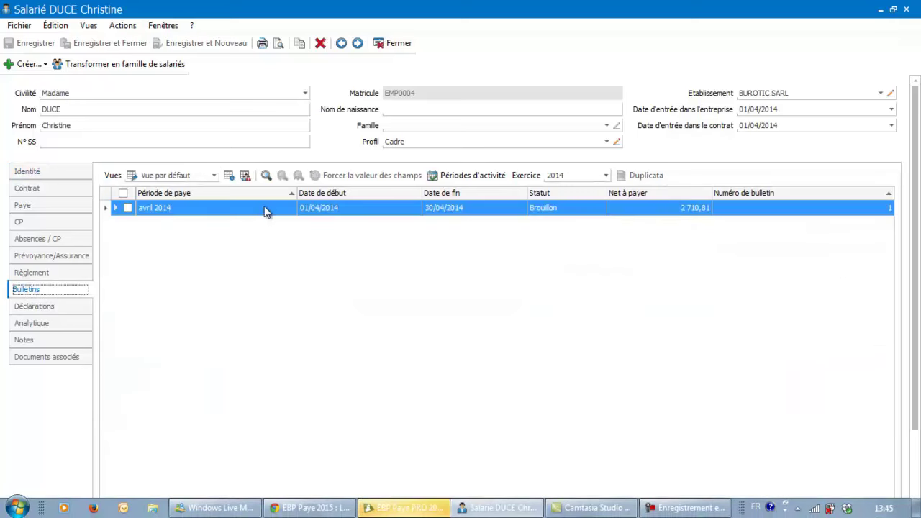
scroll(266, 211, down, 3)
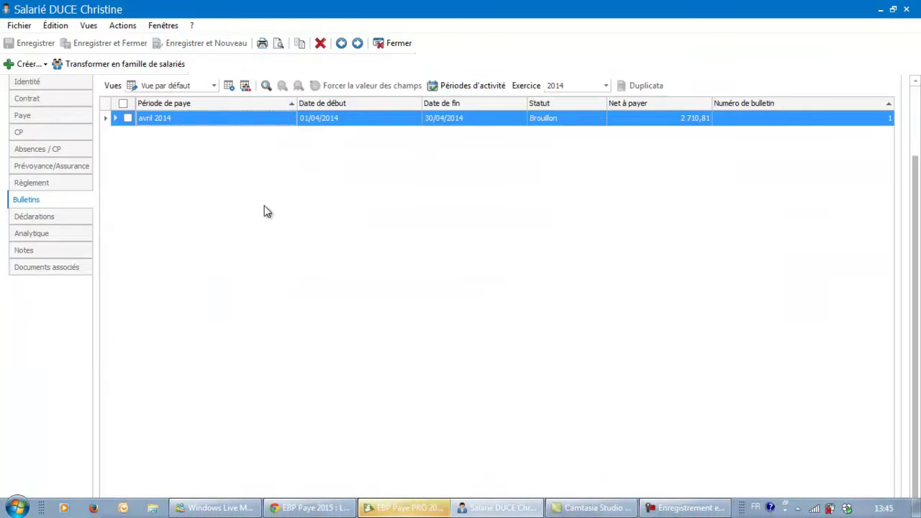
double_click(278, 121)
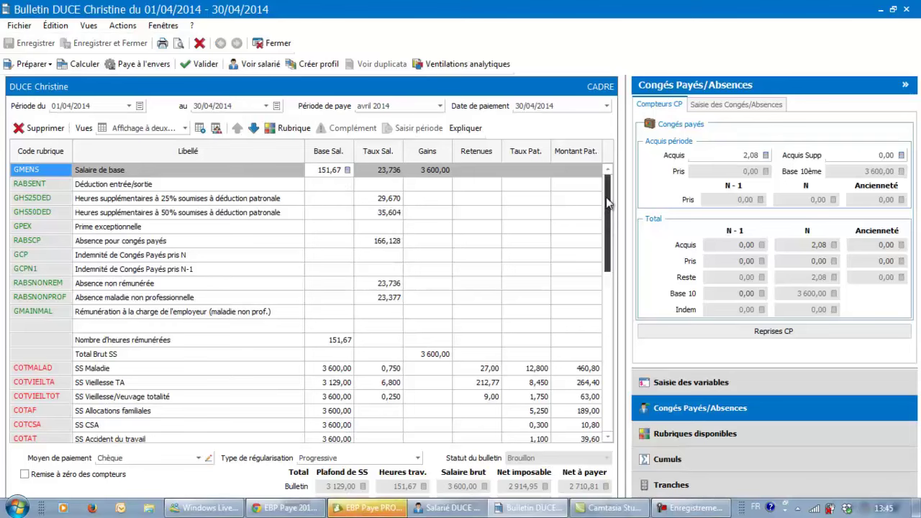
Step: Examine the pay slip lines from base salary down to the ARRCO, AGIRC, Prévoyance and CSG contributions
drag(607, 203, 593, 306)
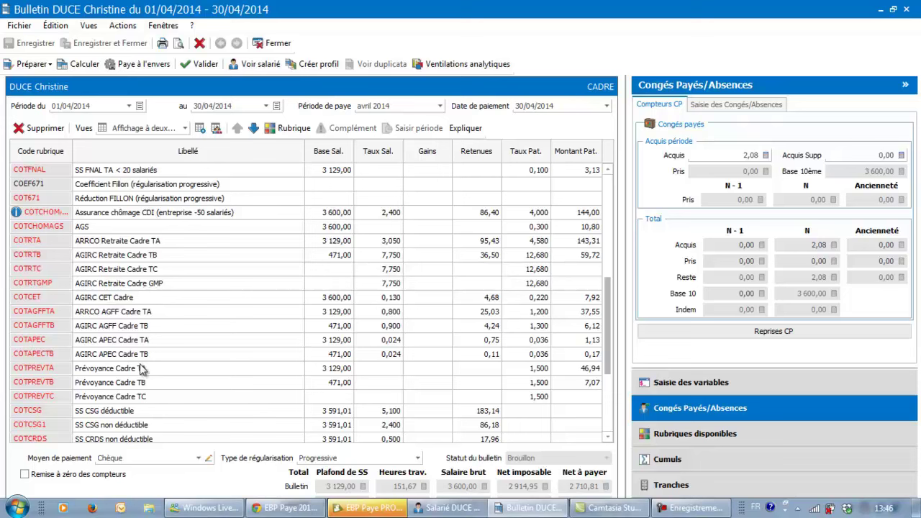
drag(611, 337, 602, 220)
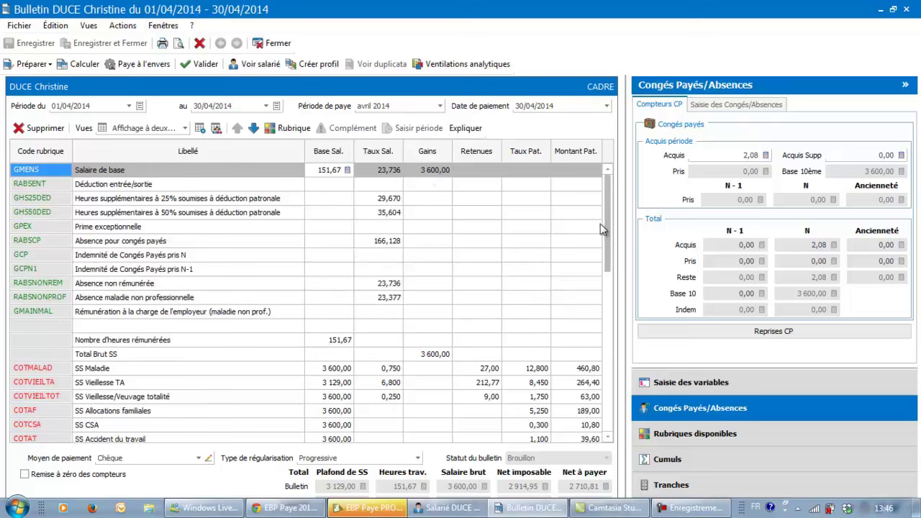
drag(608, 216, 621, 312)
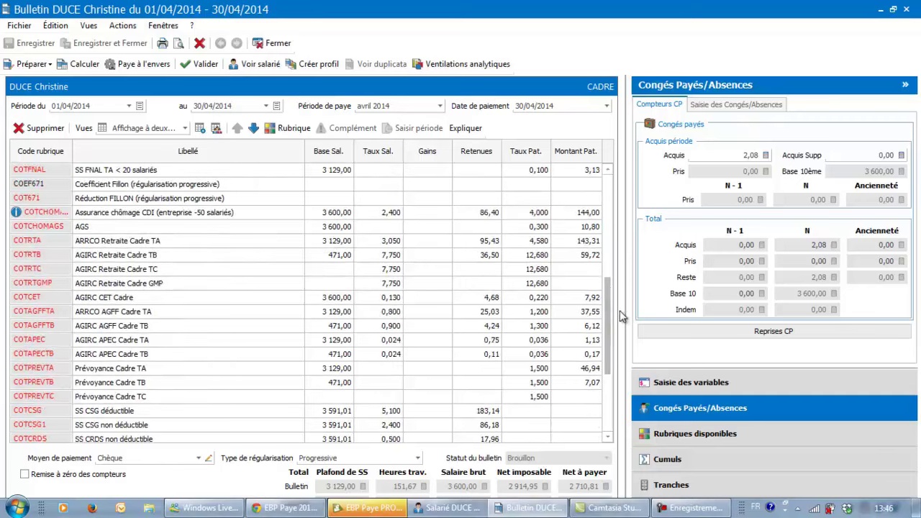